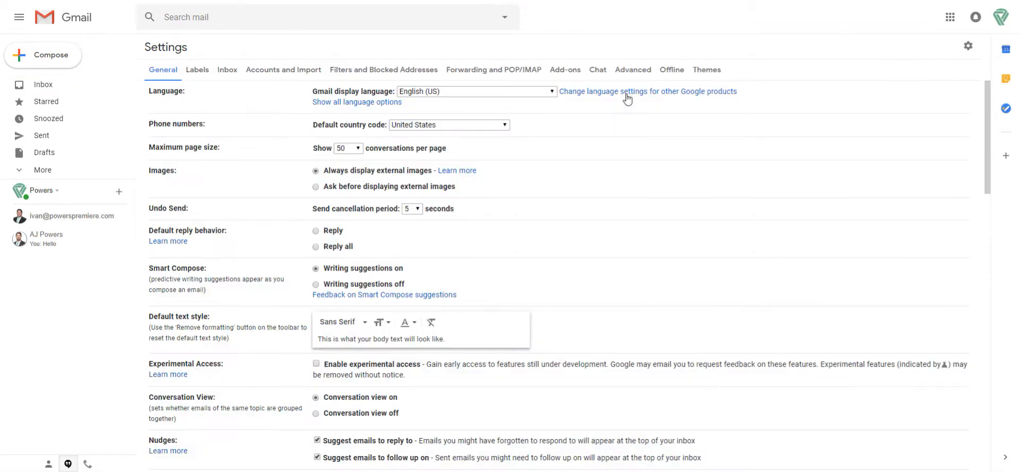
Step: Enable Canned Responses (Templates) in the advanced settings and save the changes
{"action": "left_click", "coordinate": [633, 70]}
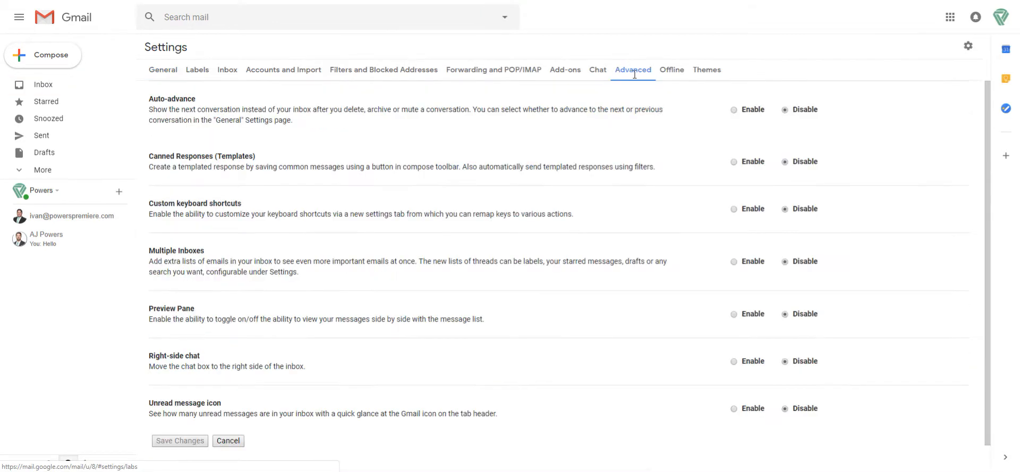
{"action": "left_click", "coordinate": [735, 162]}
{"action": "scroll", "coordinate": [490, 257], "scroll_direction": "down", "scroll_amount": 1}
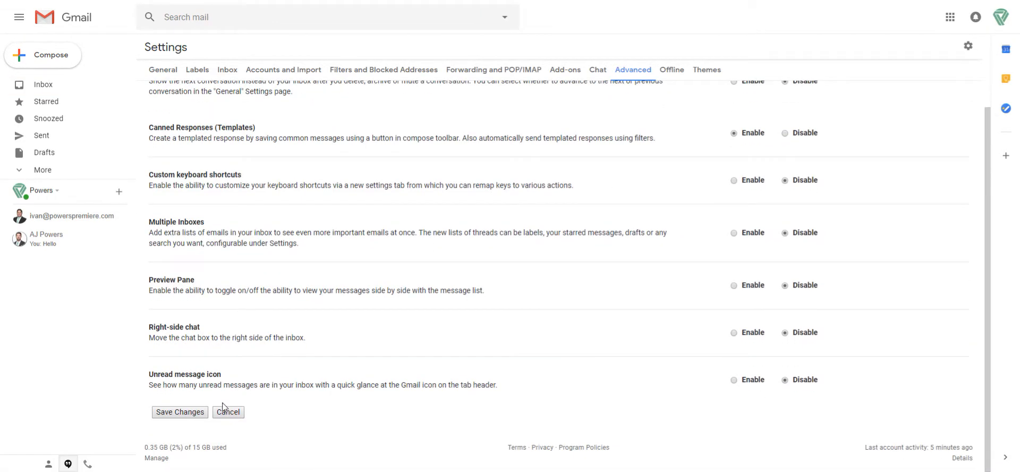
{"action": "left_click", "coordinate": [195, 414]}
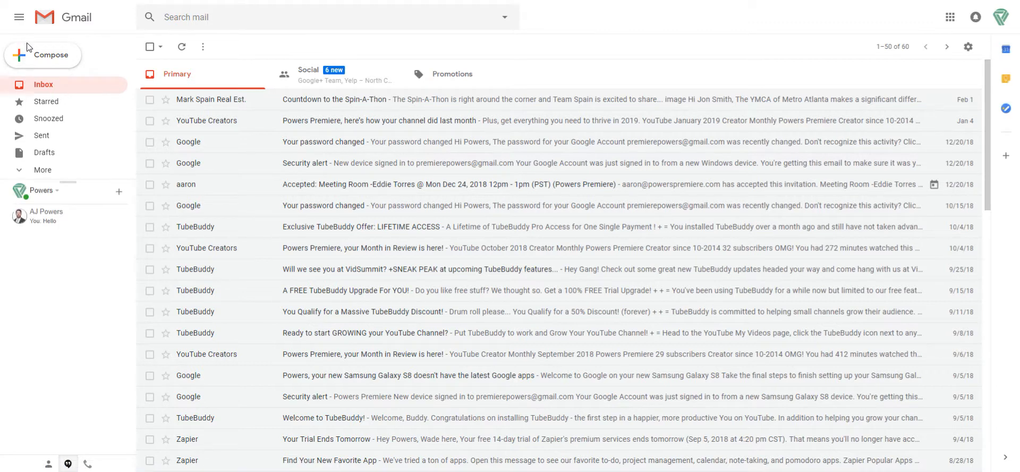
Step: Start a new email and clear the signature from its body
{"action": "left_click", "coordinate": [36, 57]}
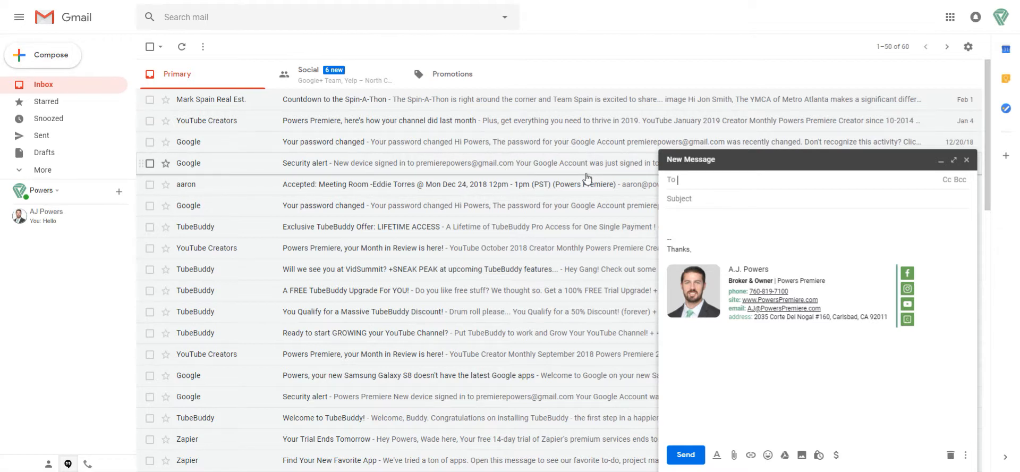
{"action": "left_click", "coordinate": [674, 217]}
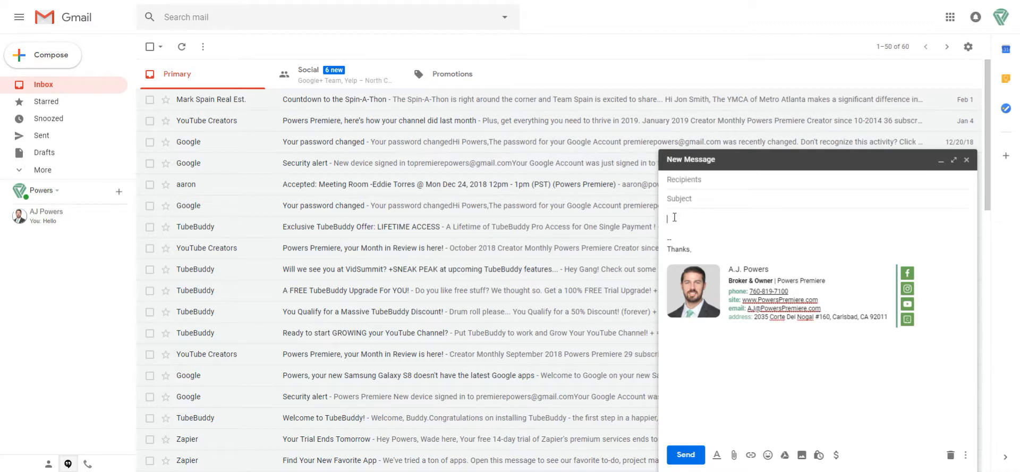
{"action": "key", "text": "ctrl+a"}
{"action": "key", "text": "BackSpace"}
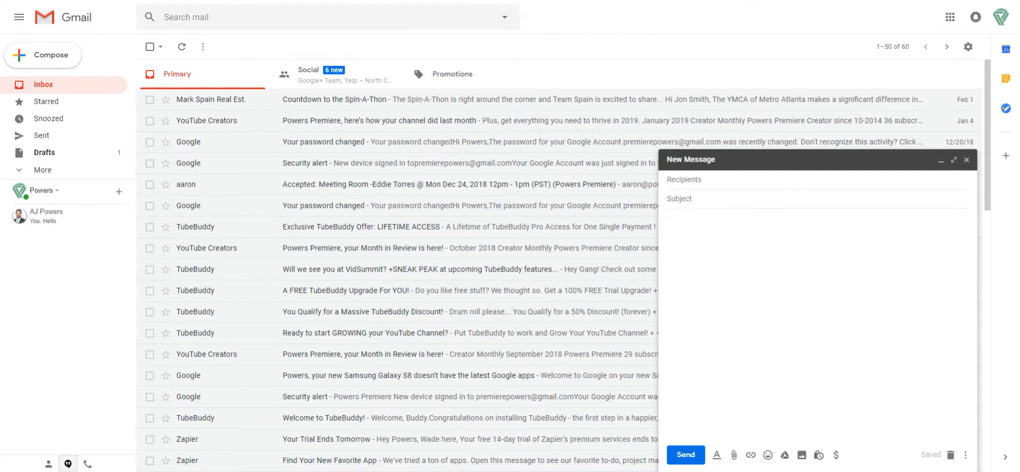
Step: Consult the Canned E-mails section of the Word document and set the Gmail draft's subject to "Open House Request: {{property address}}"
{"action": "left_click_drag", "start_coordinate": [0, 1], "coordinate": [417, 1]}
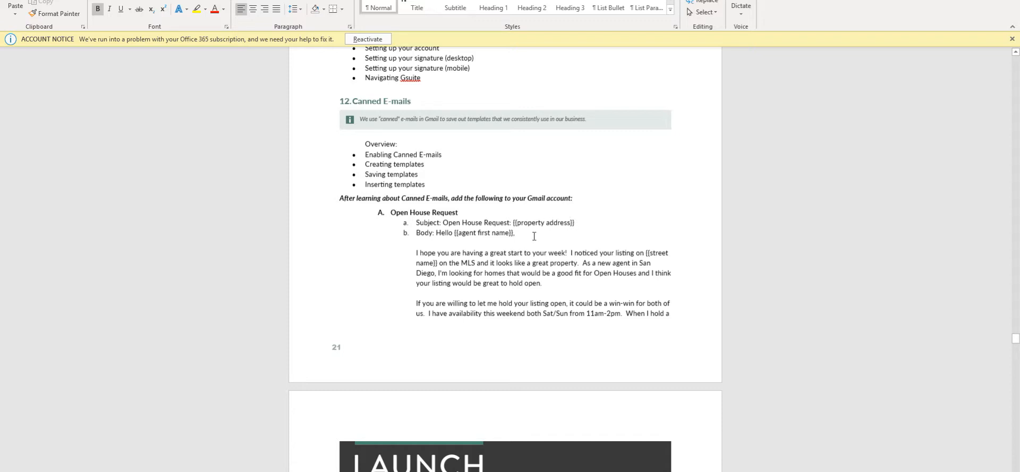
{"action": "left_click_drag", "start_coordinate": [653, 0], "coordinate": [0, 21]}
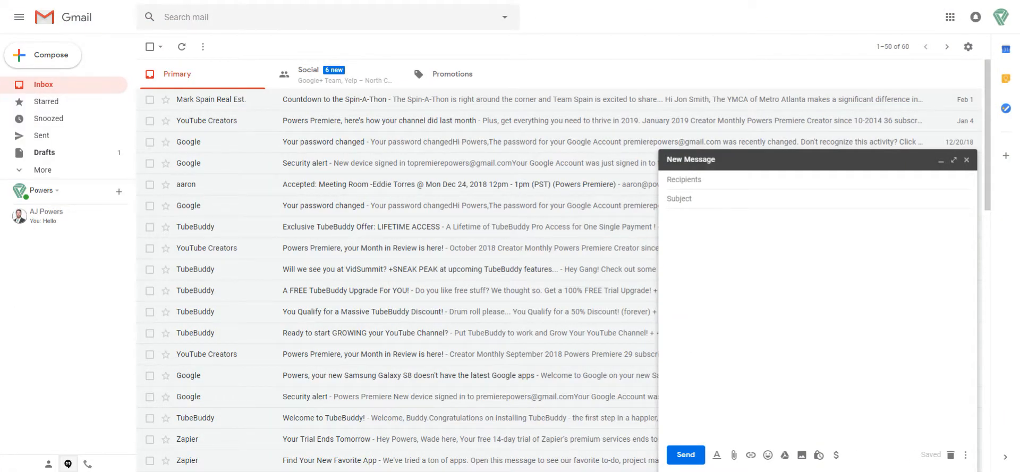
{"action": "left_click", "coordinate": [764, 201]}
{"action": "type", "text": "Open House Request: {{property address}}"}
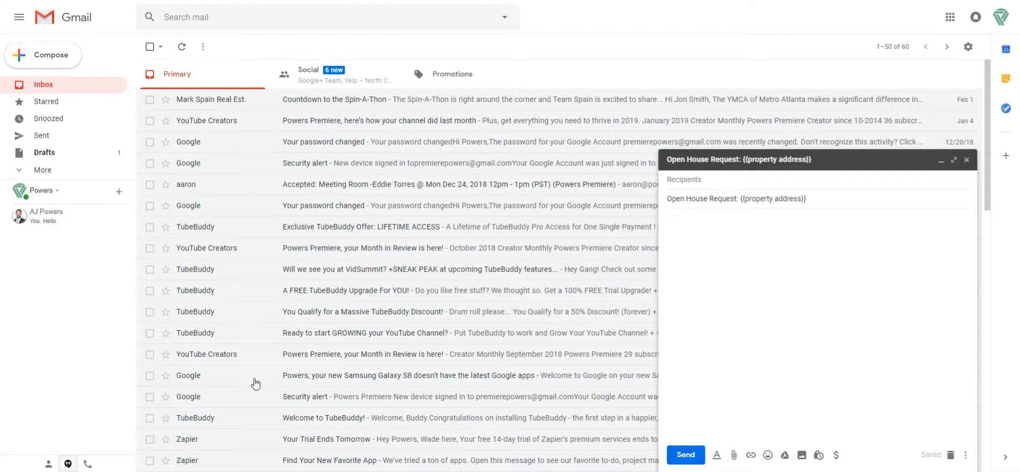
Step: Fill the message body with the document's Open House Request text, from "Hello {{agent first name}}," to "Would you be open to letting me hold it open?"
{"action": "left_click", "coordinate": [763, 285]}
{"action": "type", "text": "Hello [[agent first name]],  I hope you are having a great start to your week!  I noticed your listing on [[street name]] on the MLS and it looks like a great property.  As a new agent in San Diego, I'm looking for homes that would be a good fit for Open Houses and I think your listing would be great to hold open.  If you are willing to let me hold your listing open, it could be a win-win for both of us.  I have availability this weekend both Sat/Sun from 11am-2pm.  When I hold a"}
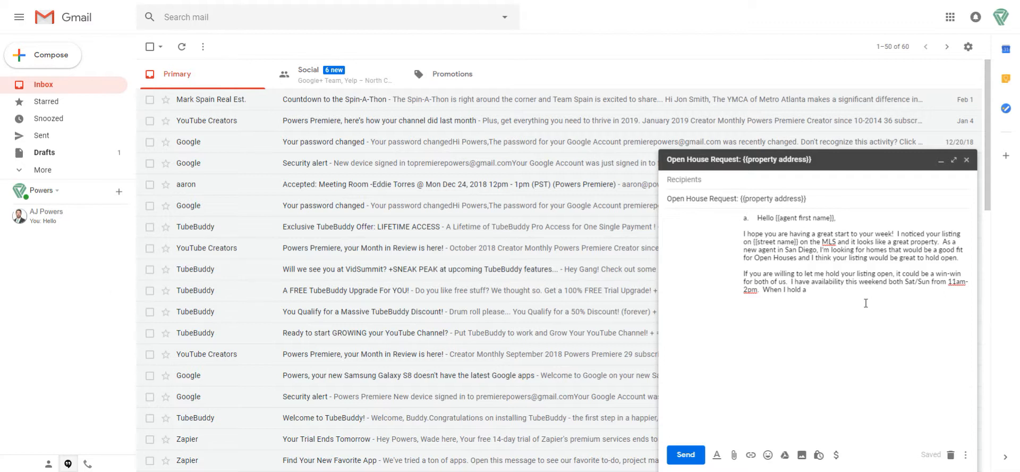
{"action": "key", "text": "ctrl+v"}
Step: Expand the draft to full screen, remove the "a." list marker before the greeting and add a blank line above it
{"action": "left_click", "coordinate": [953, 159]}
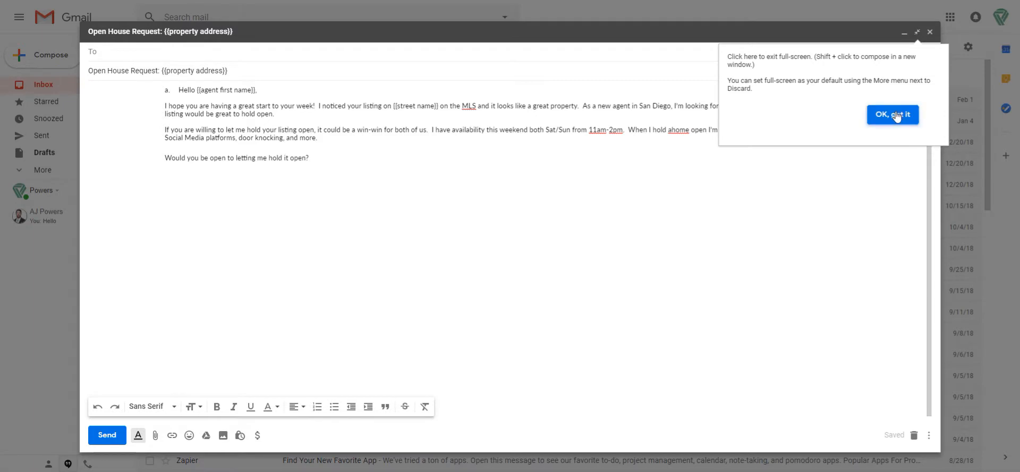
{"action": "left_click", "coordinate": [906, 115]}
{"action": "left_click", "coordinate": [176, 89]}
{"action": "left_click_drag", "start_coordinate": [178, 89], "coordinate": [139, 90]}
{"action": "key", "text": "BackSpace"}
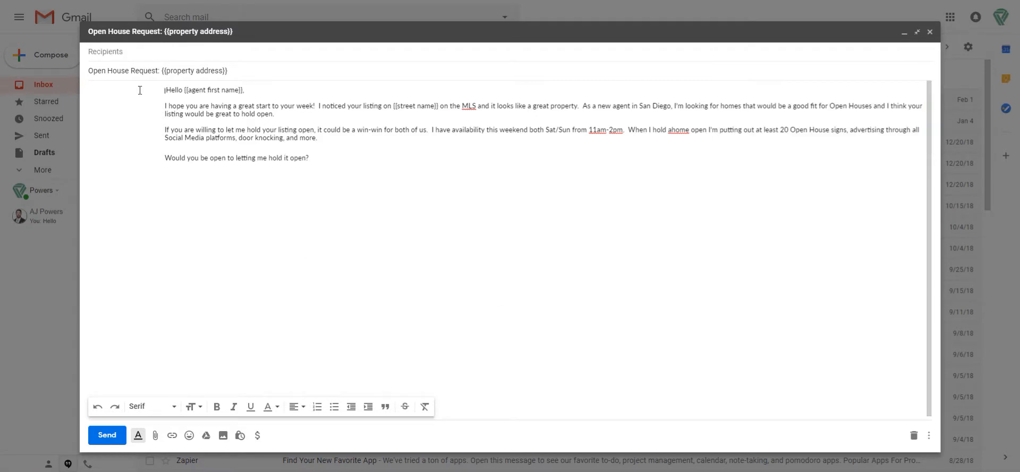
{"action": "key", "text": "Return"}
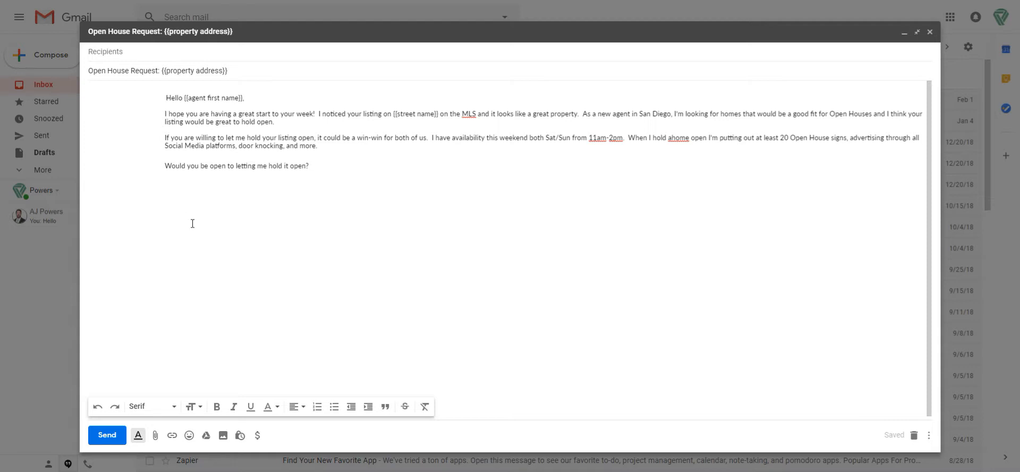
Step: Change the font of the whole message body to Sans Serif
{"action": "key", "text": "ctrl+a"}
{"action": "left_click", "coordinate": [173, 412]}
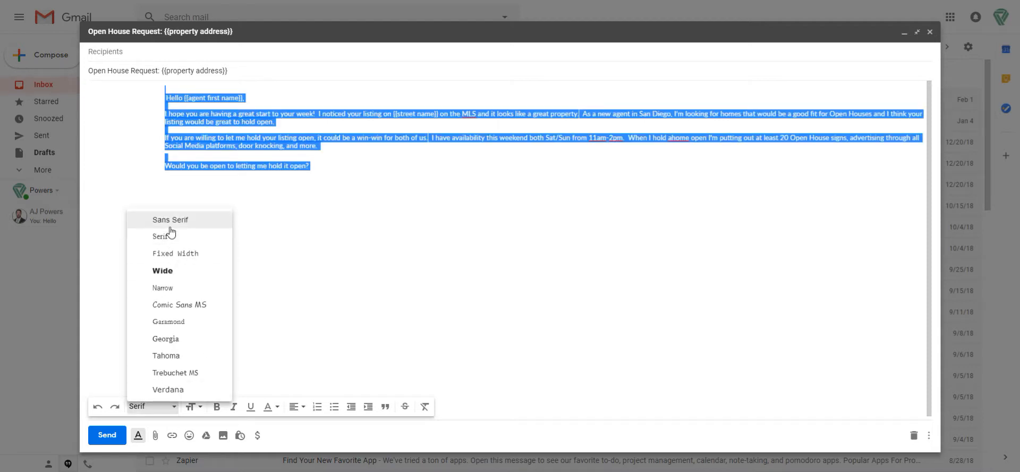
{"action": "left_click", "coordinate": [171, 222]}
{"action": "left_click", "coordinate": [255, 305]}
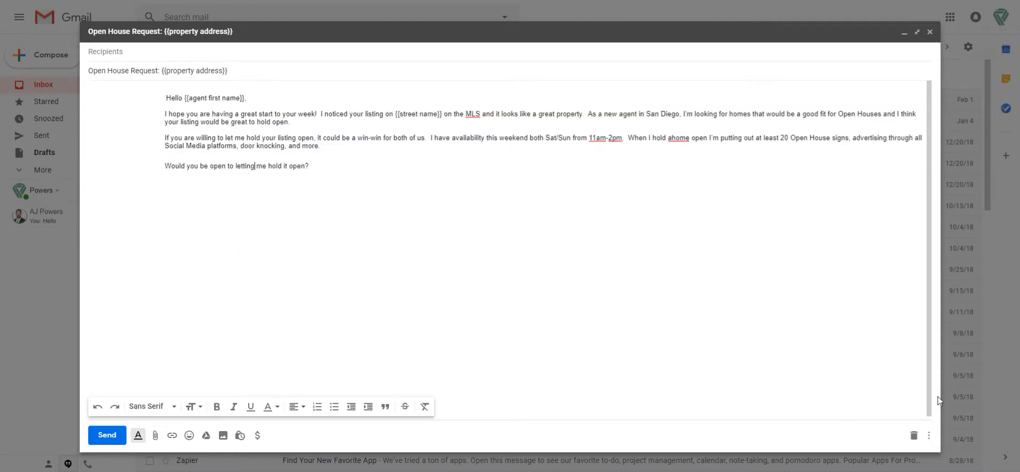
Step: Save the draft as a new canned response named "Open House Request: {{property address}}" and close the draft
{"action": "left_click", "coordinate": [929, 436]}
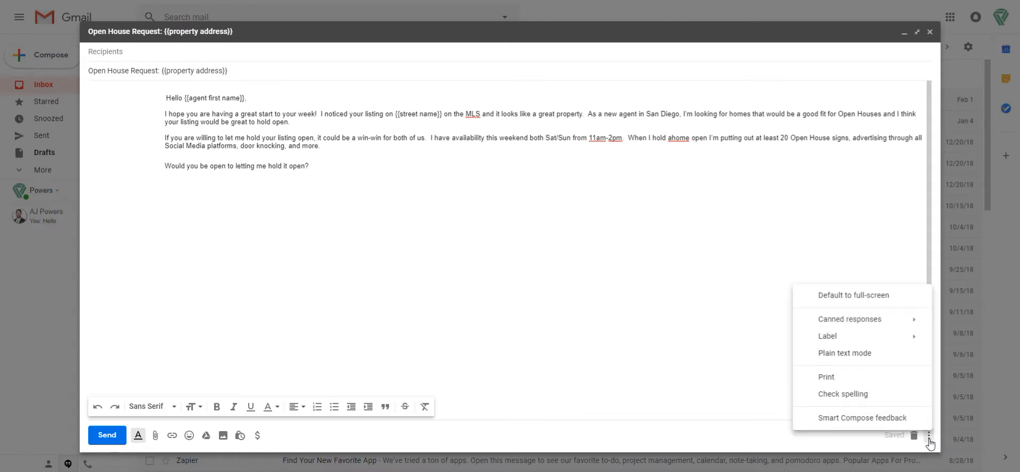
{"action": "mouse_move", "coordinate": [913, 321]}
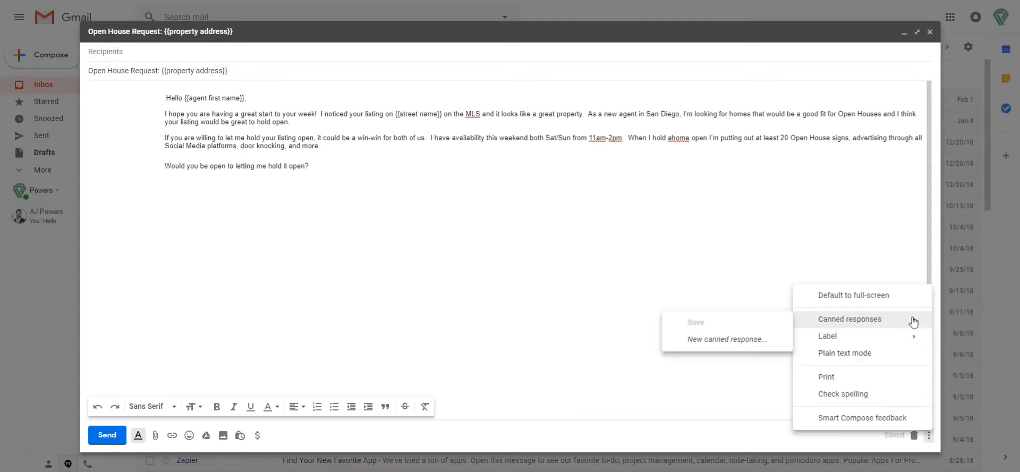
{"action": "left_click", "coordinate": [721, 339]}
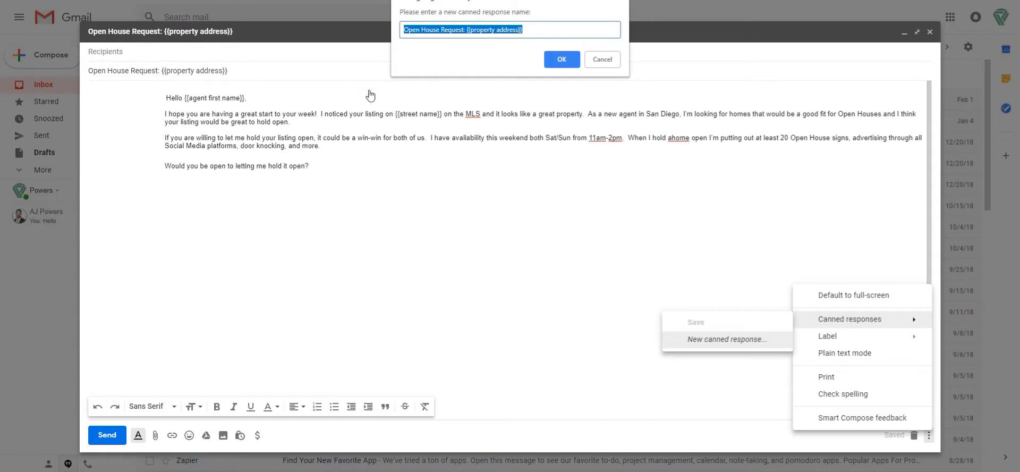
{"action": "left_click", "coordinate": [562, 61]}
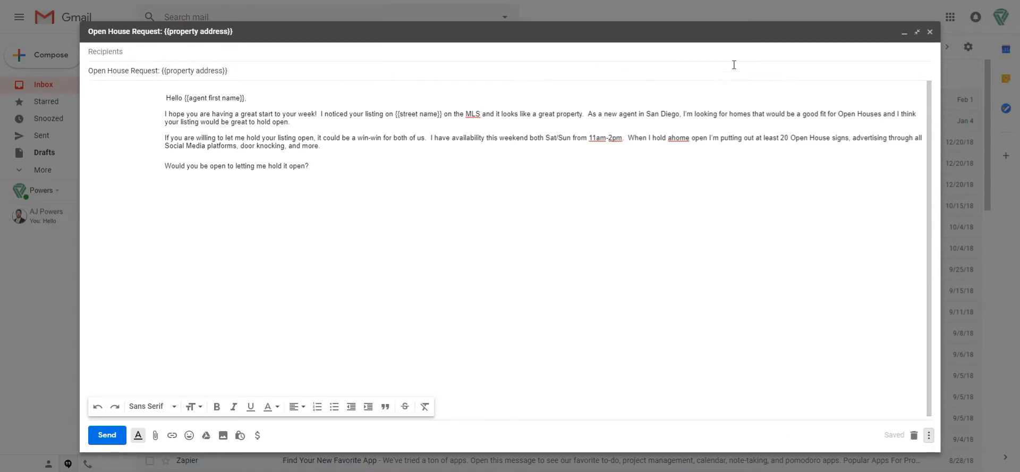
{"action": "left_click", "coordinate": [931, 32]}
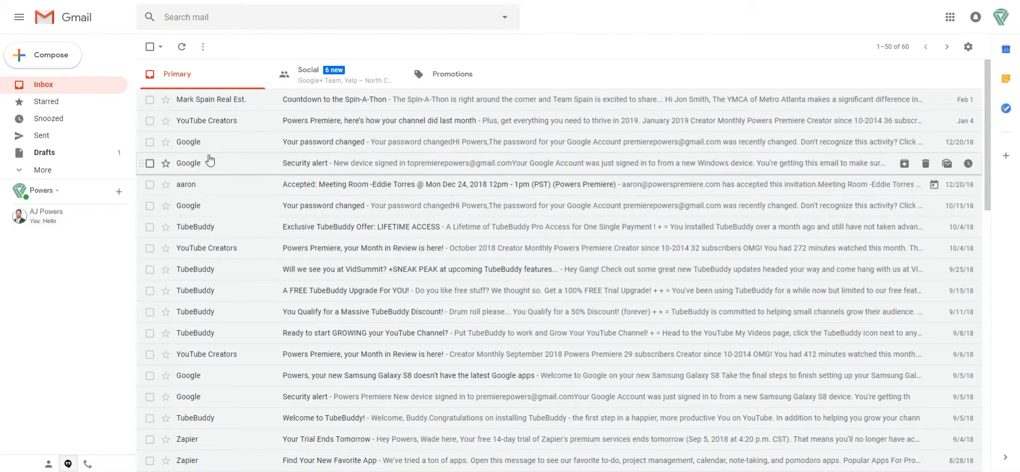
Step: Start a new email and insert the saved Open House Request canned response
{"action": "left_click", "coordinate": [62, 61]}
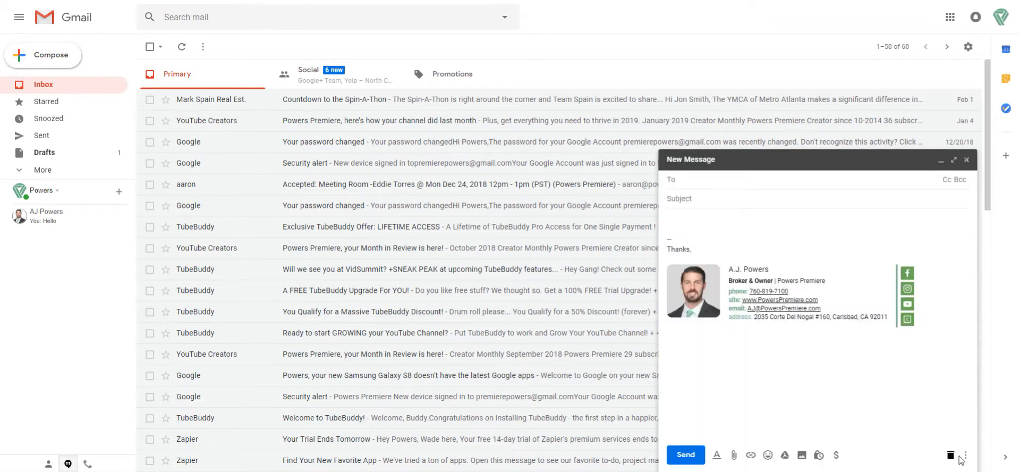
{"action": "left_click", "coordinate": [965, 455]}
{"action": "mouse_move", "coordinate": [951, 340]}
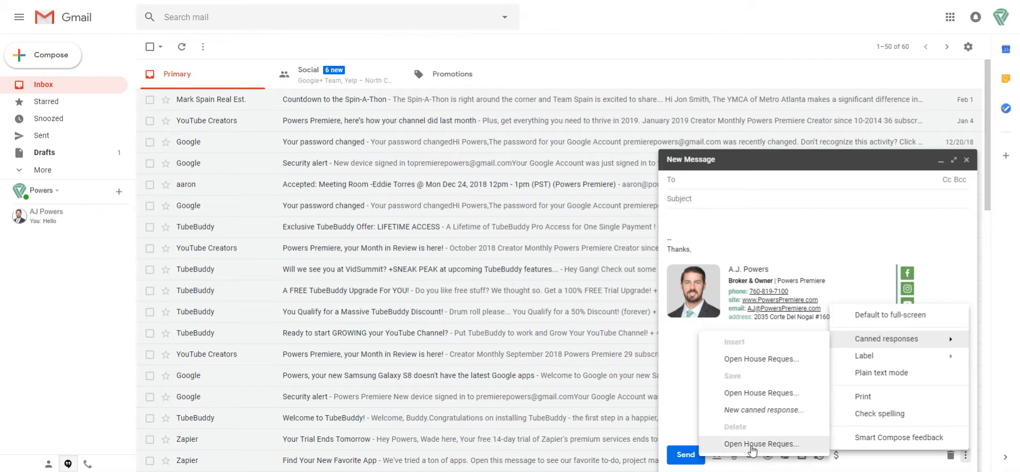
{"action": "left_click", "coordinate": [753, 360]}
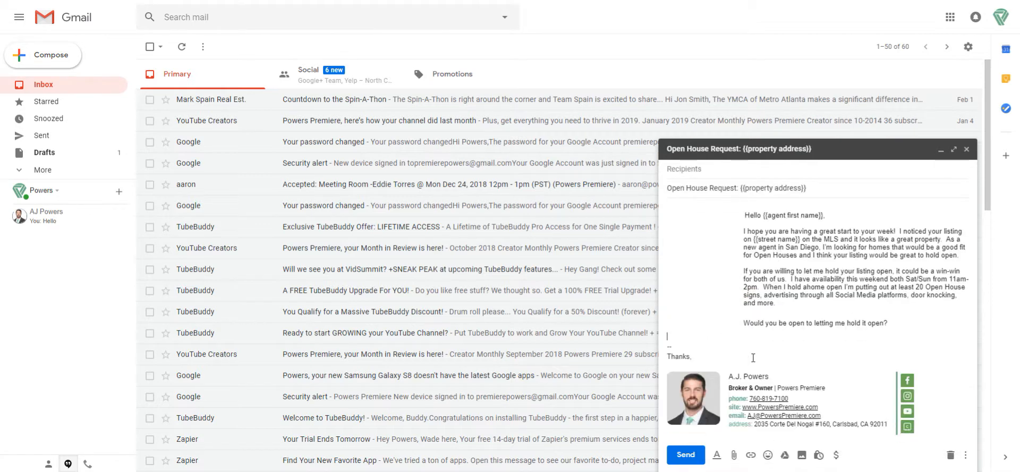
Step: Expand the draft to full screen and replace the {{property address}} placeholder in the subject with the listing's street address
{"action": "left_click", "coordinate": [953, 149]}
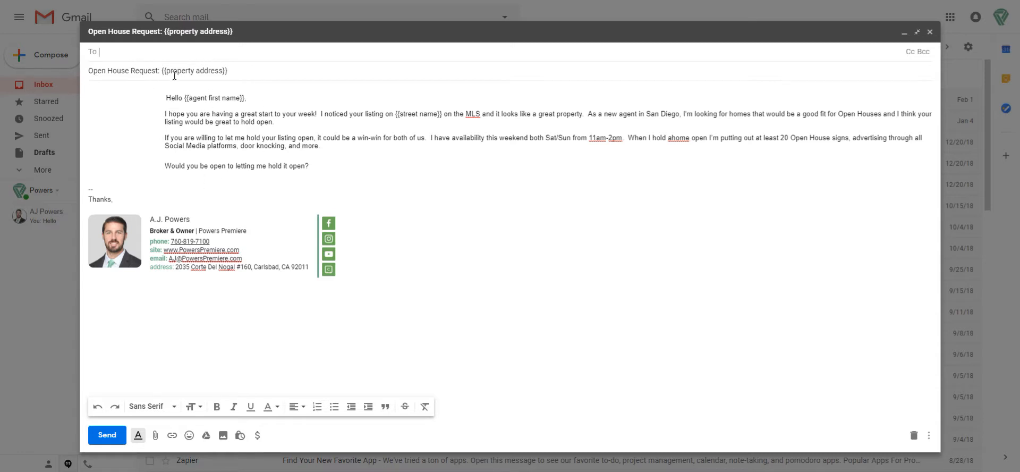
{"action": "left_click_drag", "start_coordinate": [162, 75], "coordinate": [233, 75]}
{"action": "type", "text": "123 Maion"}
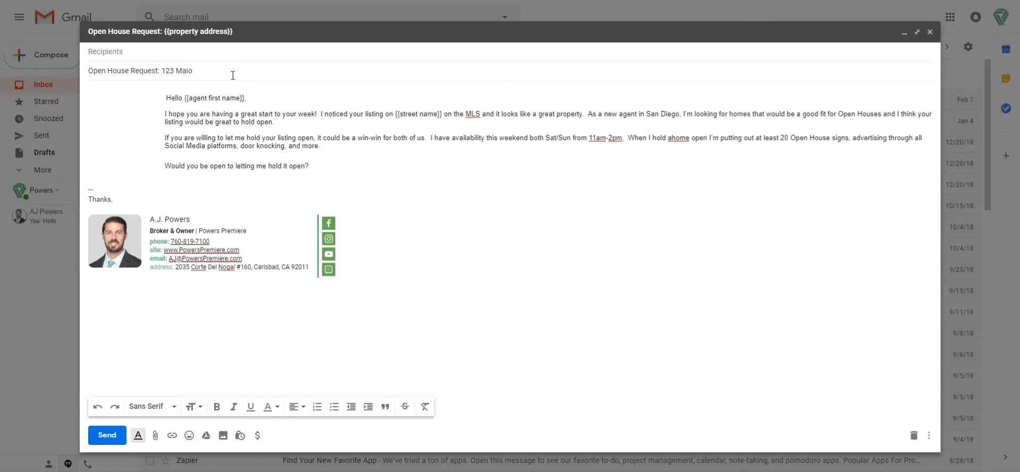
{"action": "key", "text": "BackSpace"}
{"action": "type", "text": "ST"}
Step: Replace the {{agent first name}} and {{street name}} placeholders in the body with the agent's first name and the listing's street, and close the draft
{"action": "left_click_drag", "start_coordinate": [185, 98], "coordinate": [244, 96]}
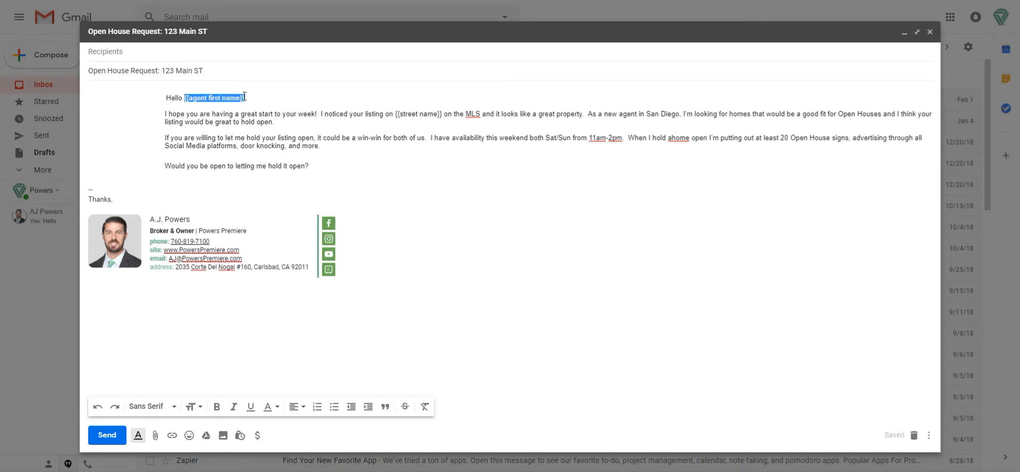
{"action": "type", "text": "John"}
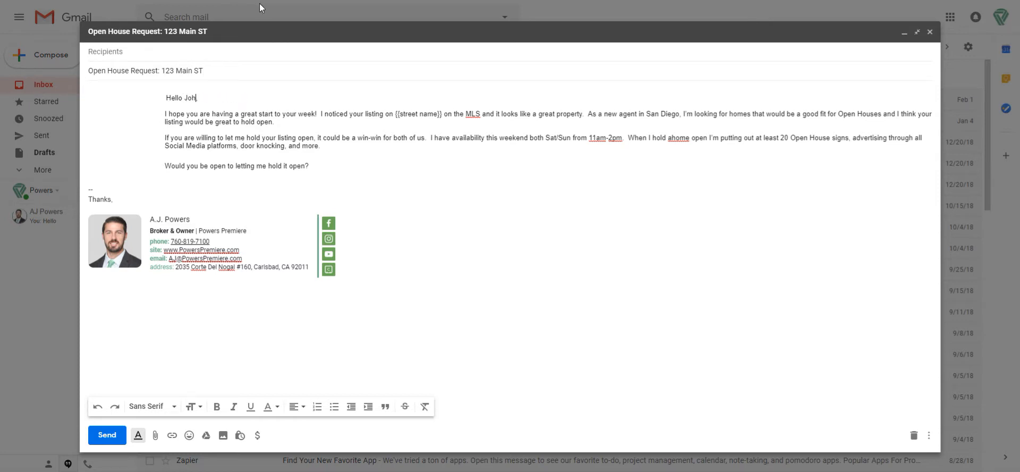
{"action": "left_click_drag", "start_coordinate": [396, 114], "coordinate": [442, 113]}
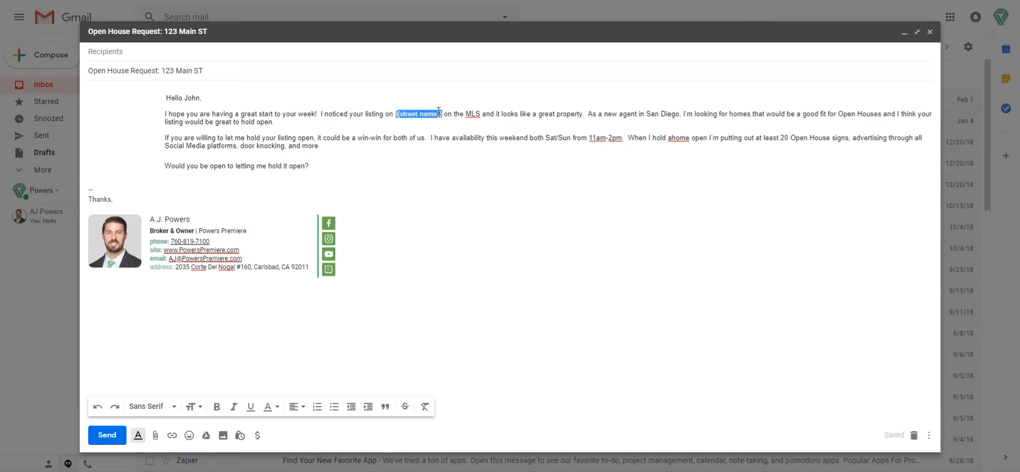
{"action": "key", "text": "BackSpace"}
{"action": "type", "text": "M"}
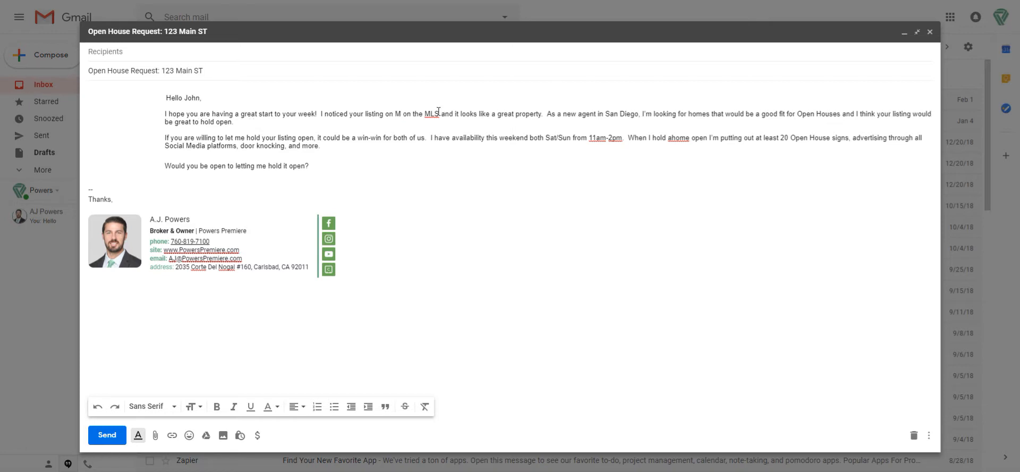
{"action": "type", "text": "ain St"}
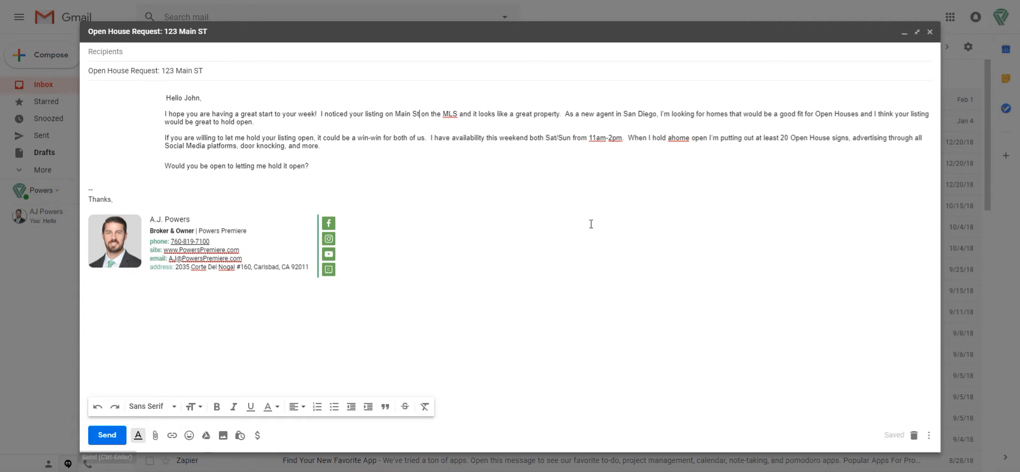
{"action": "left_click", "coordinate": [930, 32]}
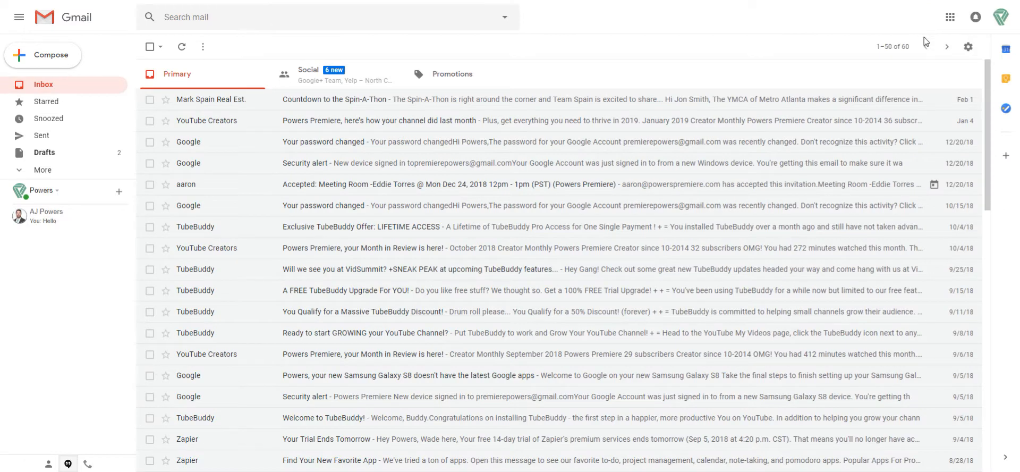